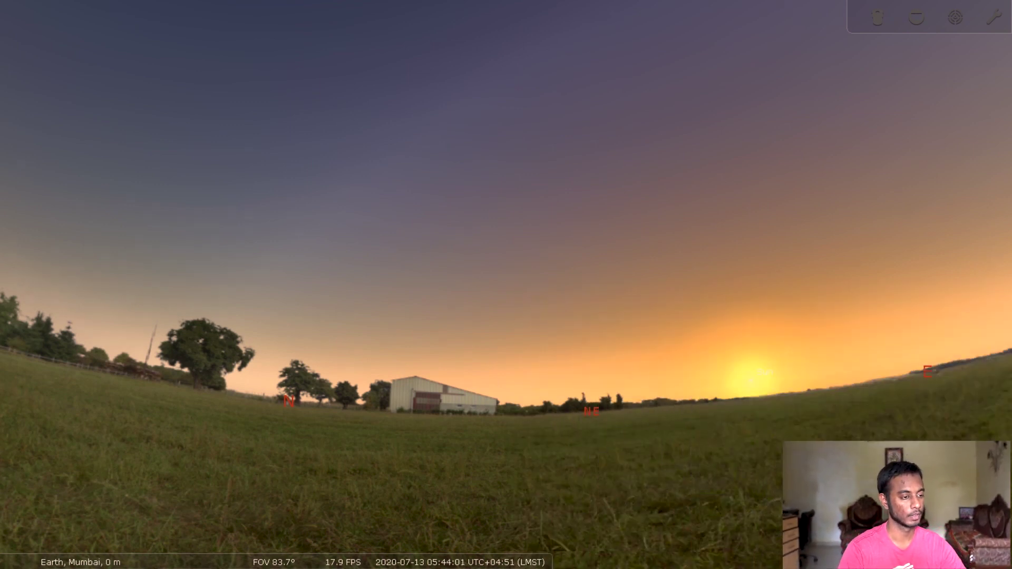
pyautogui.moveTo(579, 445); pyautogui.dragTo(507, 476)
pyautogui.moveTo(786, 454); pyautogui.dragTo(477, 479)
pyautogui.moveTo(697, 443); pyautogui.dragTo(759, 459)
pyautogui.moveTo(467, 480); pyautogui.dragTo(619, 457)
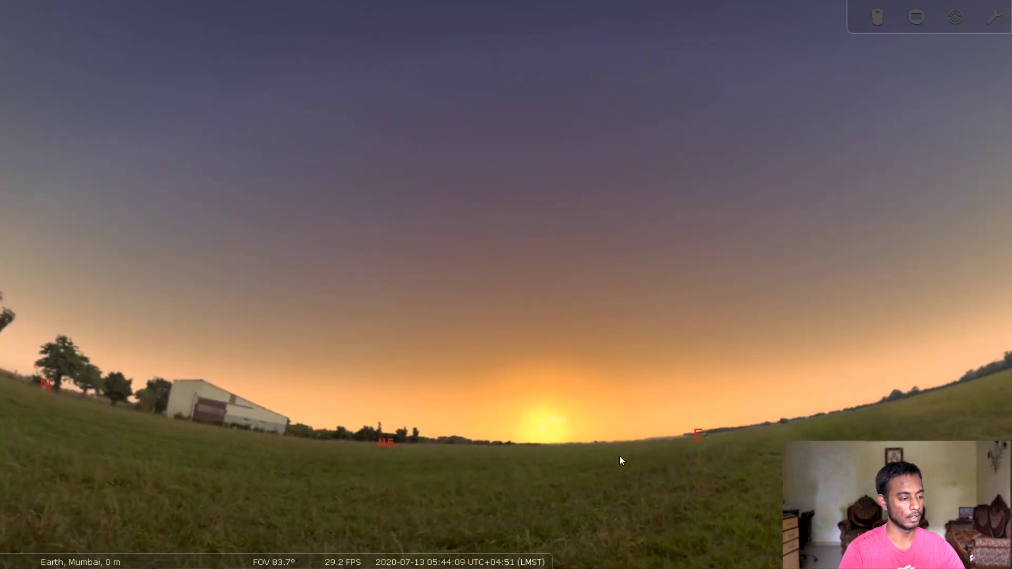
# - Open the Solar System Editor plugin's configuration and start importing orbital elements in MPC format
pyautogui.moveTo(426, 545)
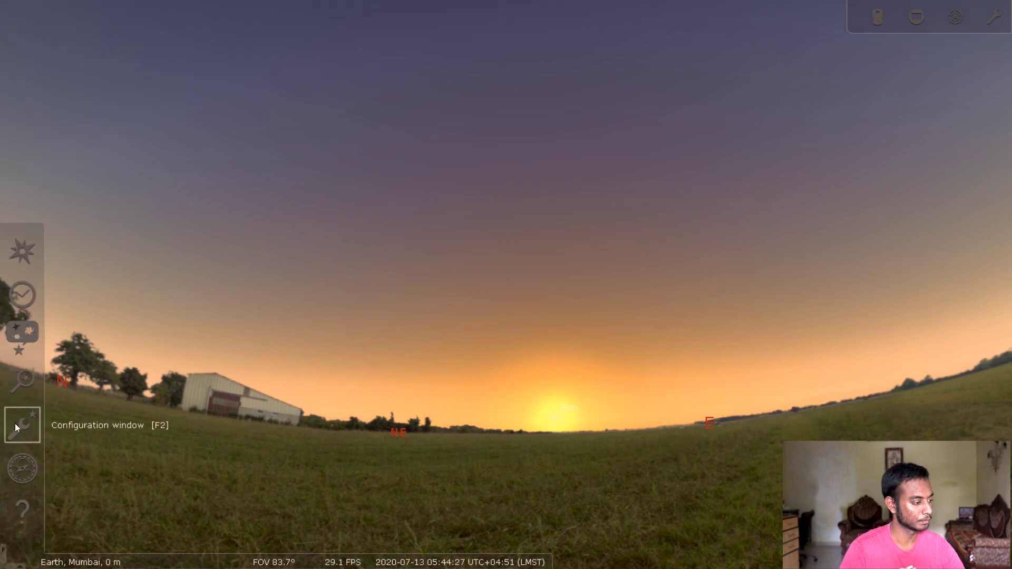
pyautogui.click(21, 425)
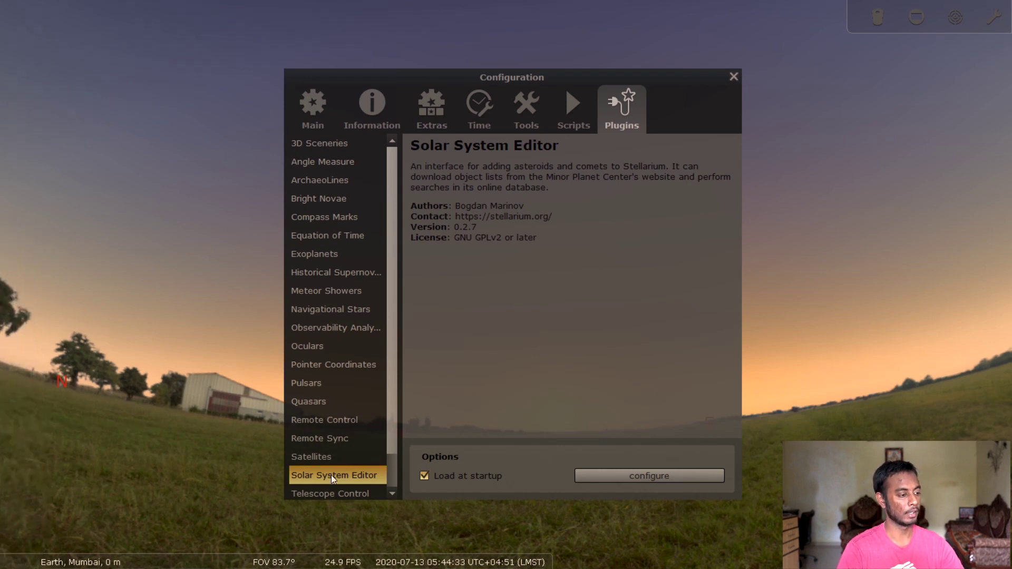
pyautogui.click(629, 477)
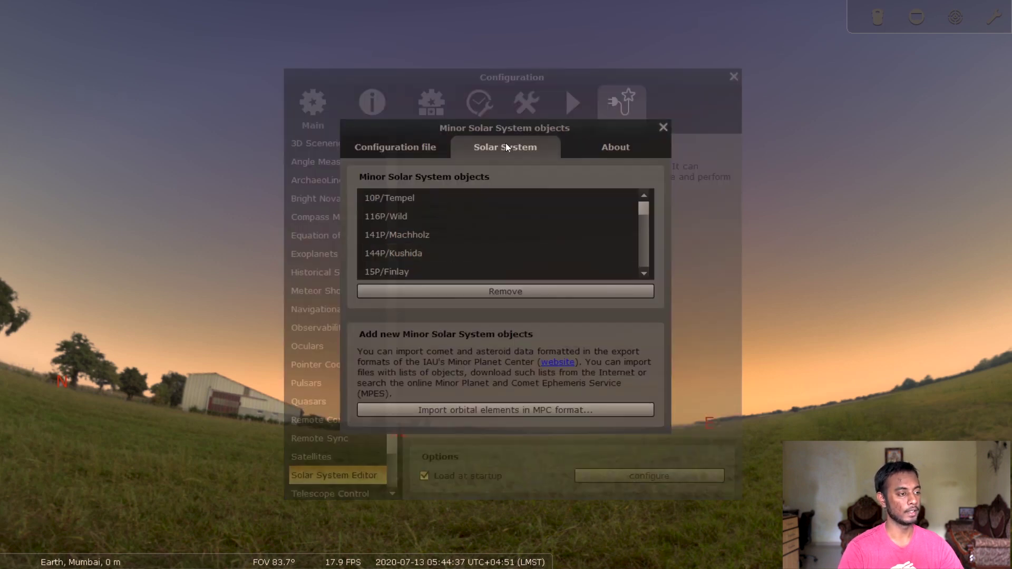
pyautogui.click(436, 145)
pyautogui.click(491, 147)
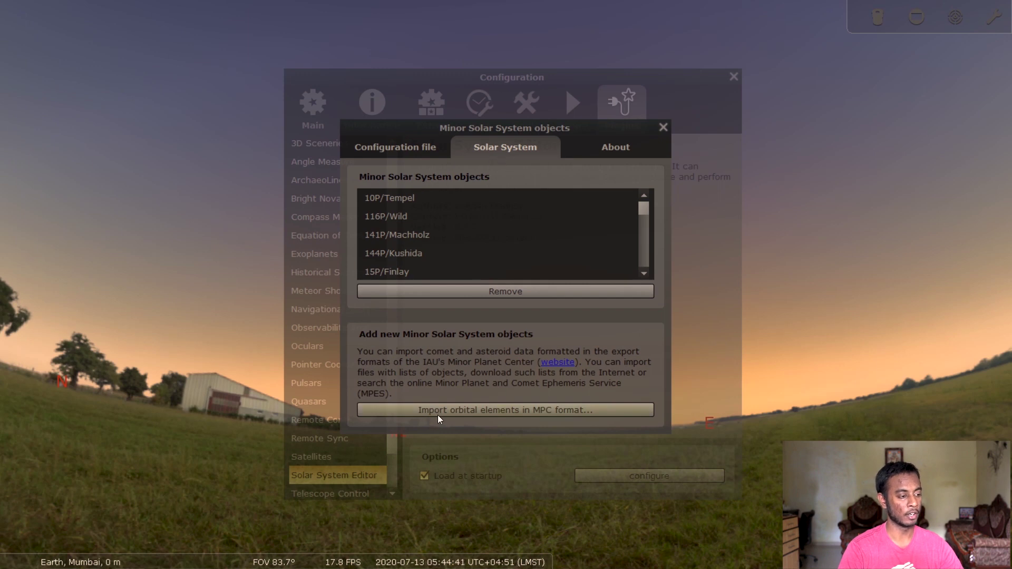
pyautogui.click(536, 411)
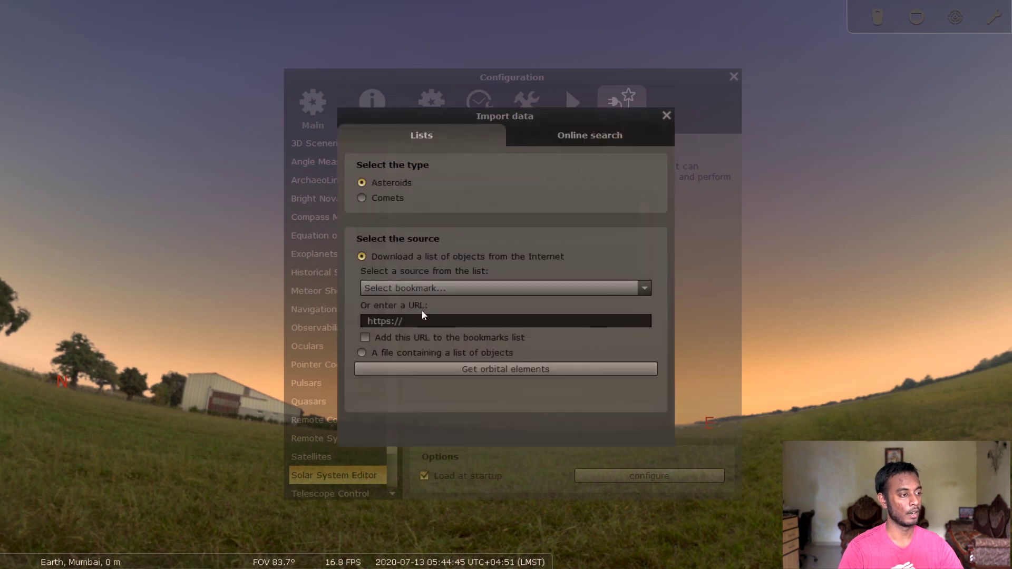
# - Get the orbital elements for comets from the bookmarked source "Gideon van Buitenen: comets"
pyautogui.click(386, 200)
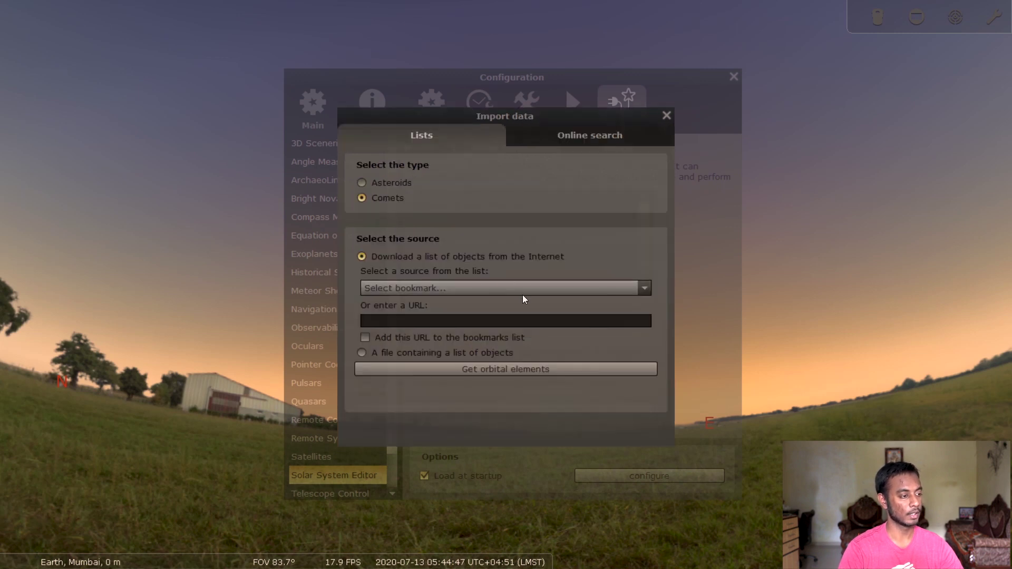
pyautogui.click(644, 288)
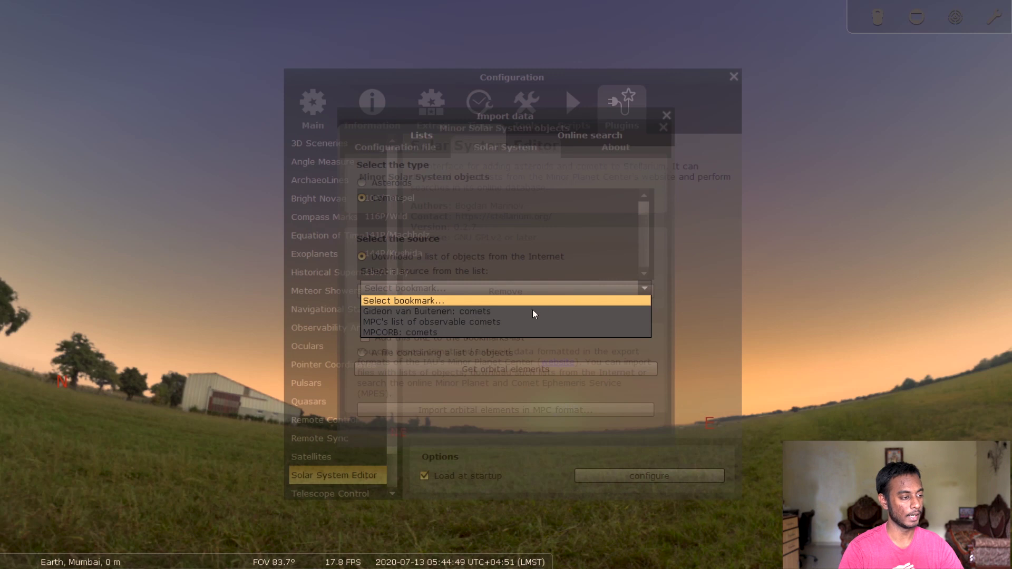
pyautogui.click(455, 315)
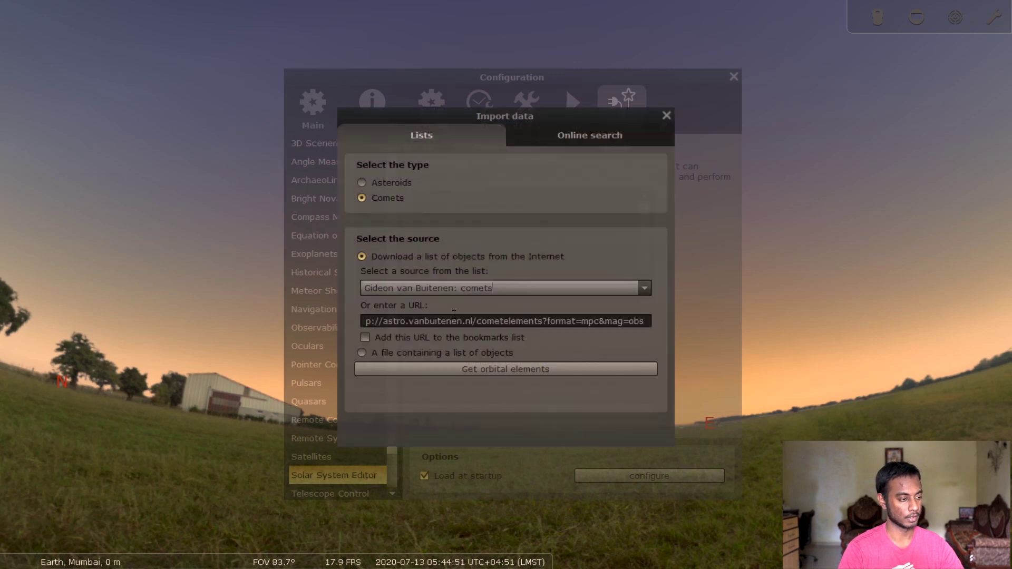
pyautogui.click(506, 370)
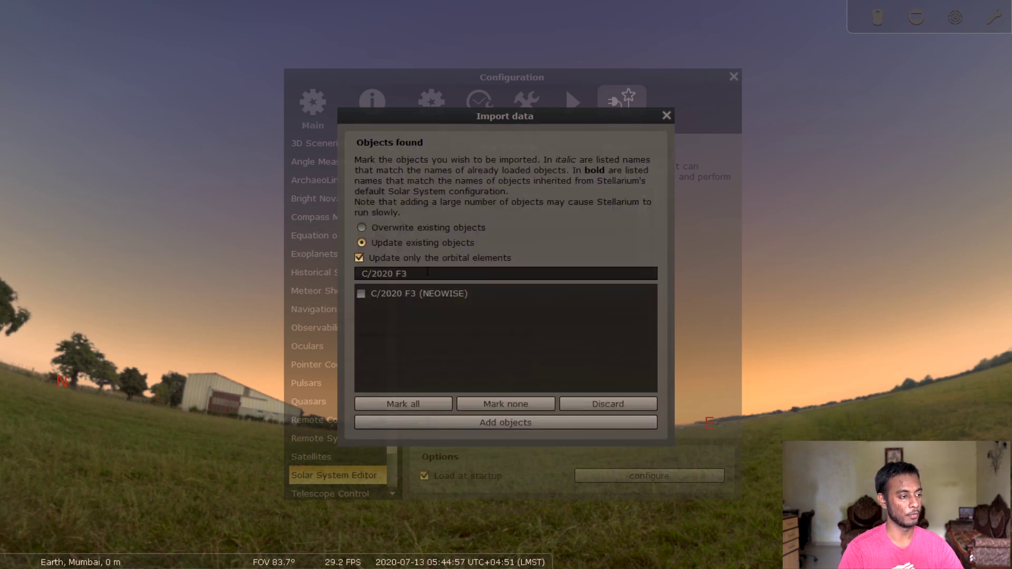
# - Filter the found objects by C/2020 F3, add the comet C/2020 F3 (NEOWISE), and close the import and configuration windows
pyautogui.moveTo(429, 273); pyautogui.dragTo(348, 276)
pyautogui.press('BackSpace')
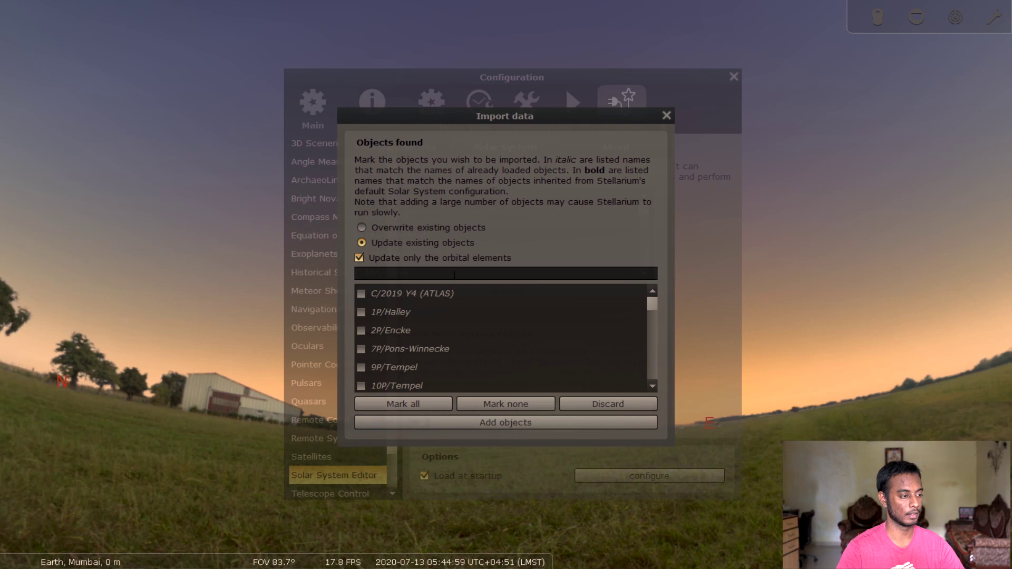
pyautogui.write('C/202')
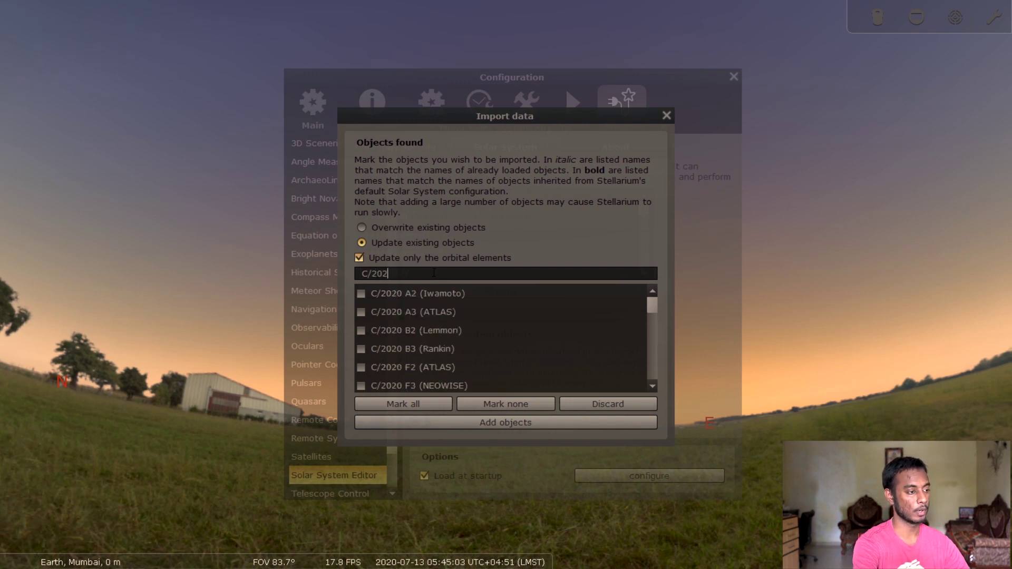
pyautogui.write('0 F3')
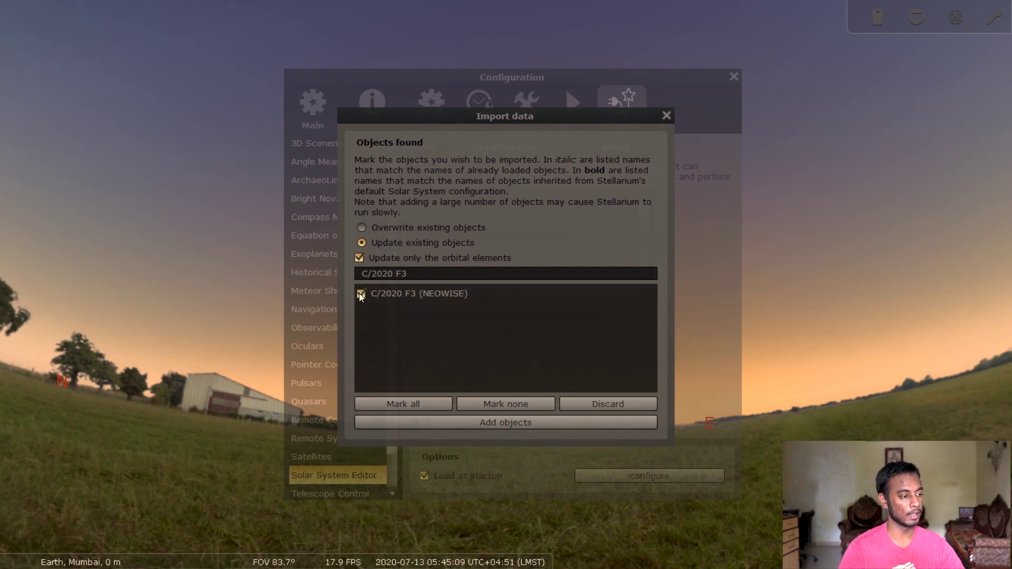
pyautogui.click(505, 422)
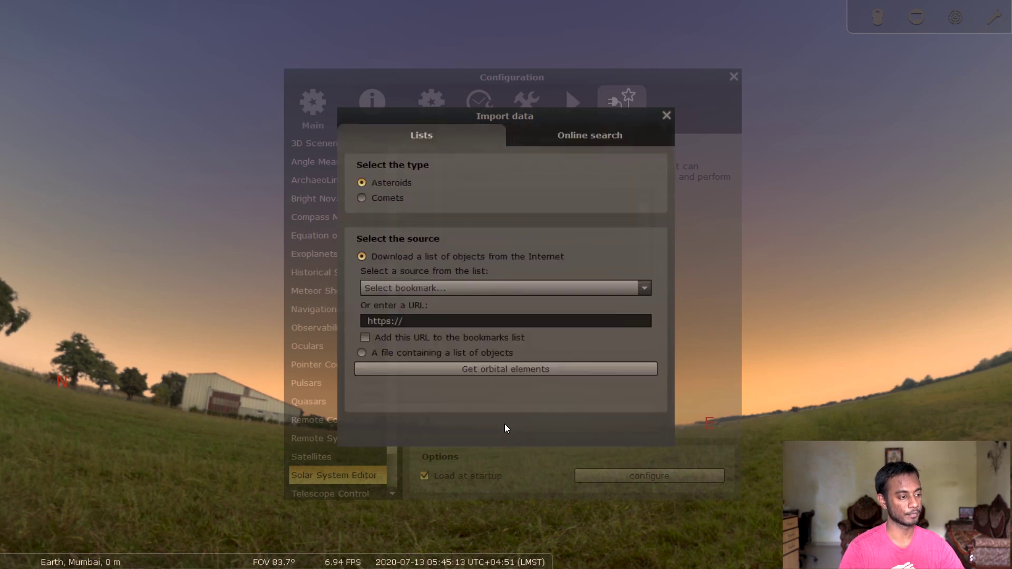
pyautogui.click(666, 115)
pyautogui.click(733, 77)
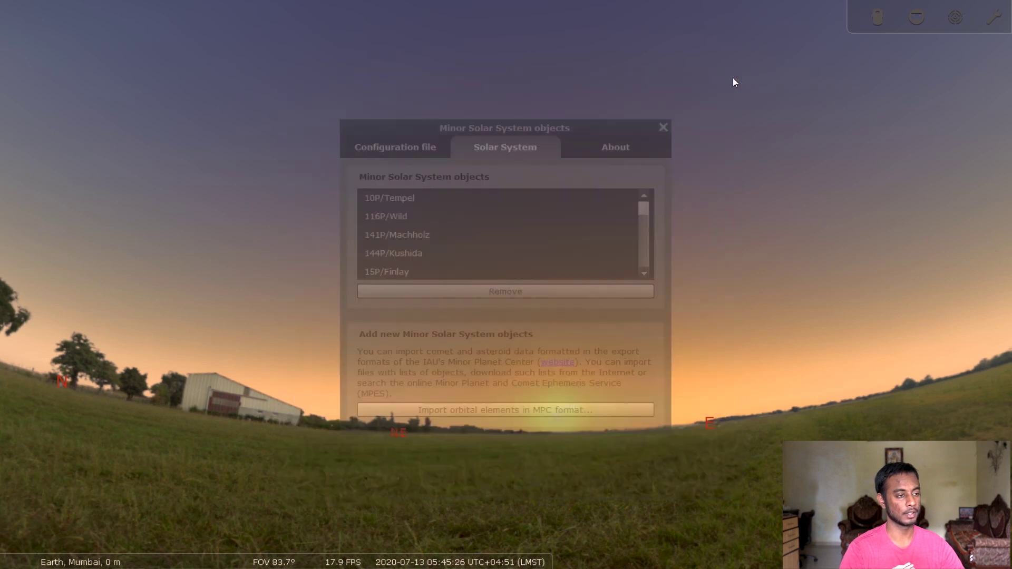
pyautogui.click(663, 128)
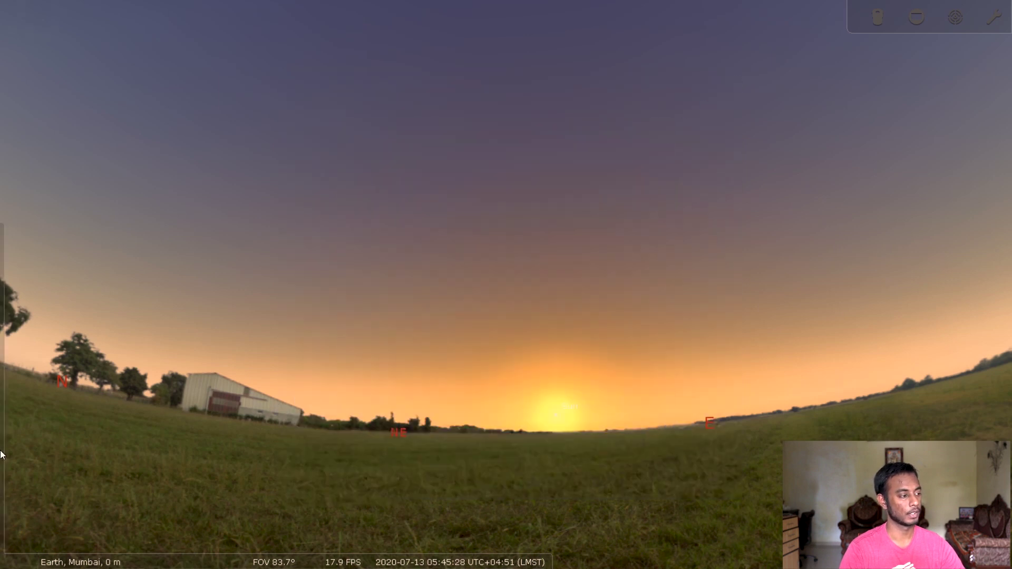
# - Search for C/2020 F3 (NEOWISE) using "C/2020" and centre the sky view on it
pyautogui.moveTo(1, 455)
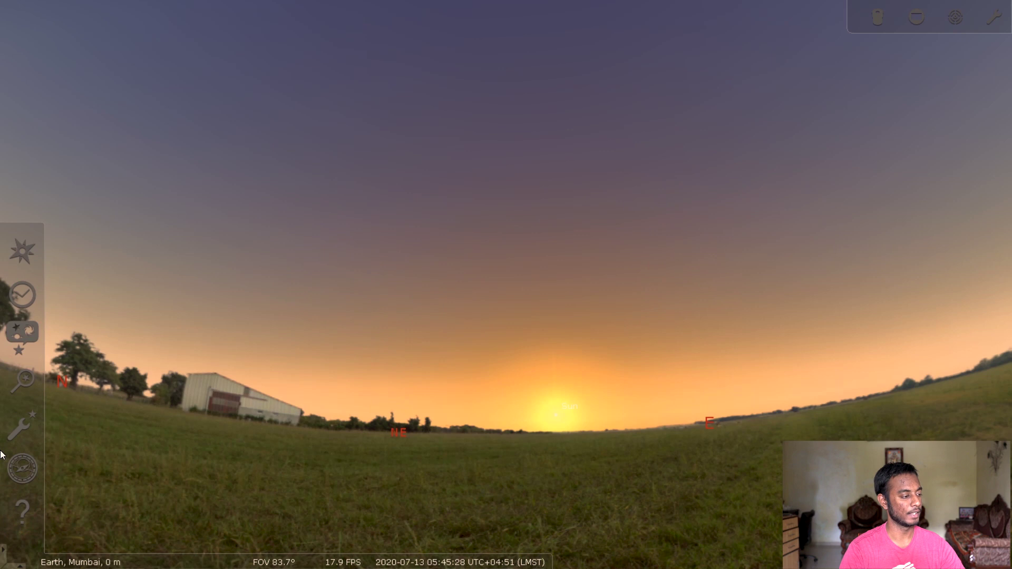
pyautogui.click(23, 388)
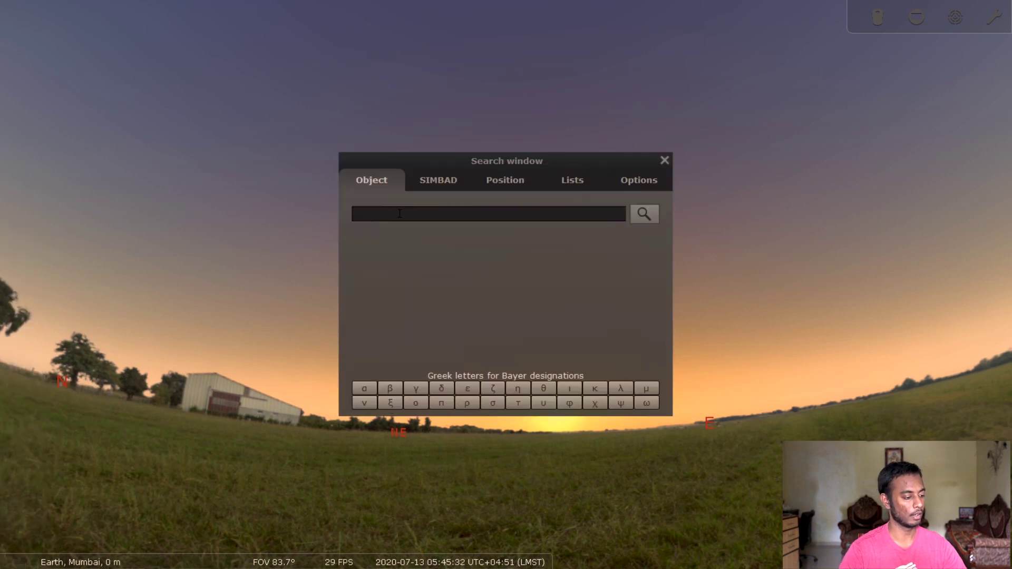
pyautogui.write('C/2020')
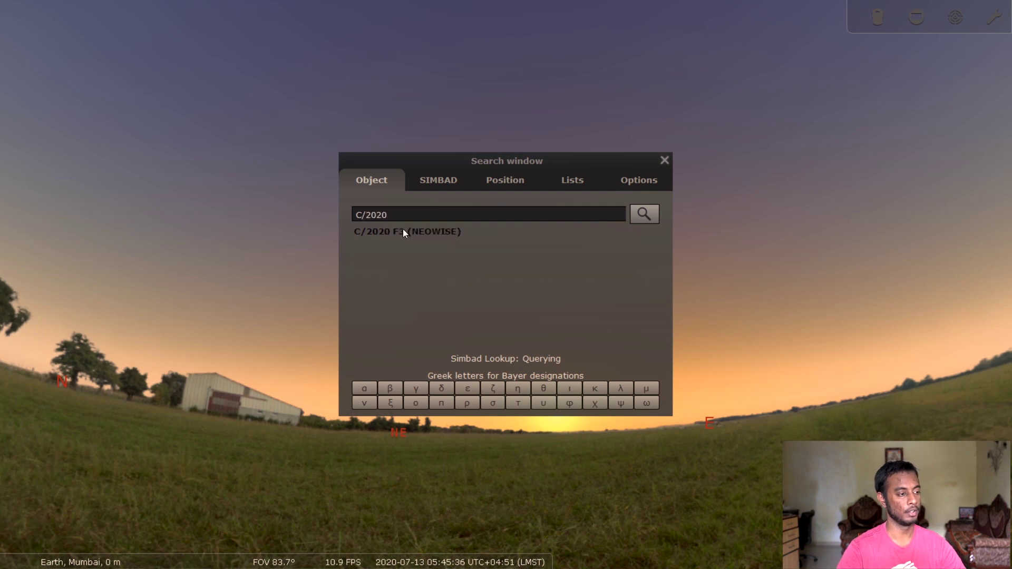
pyautogui.click(652, 218)
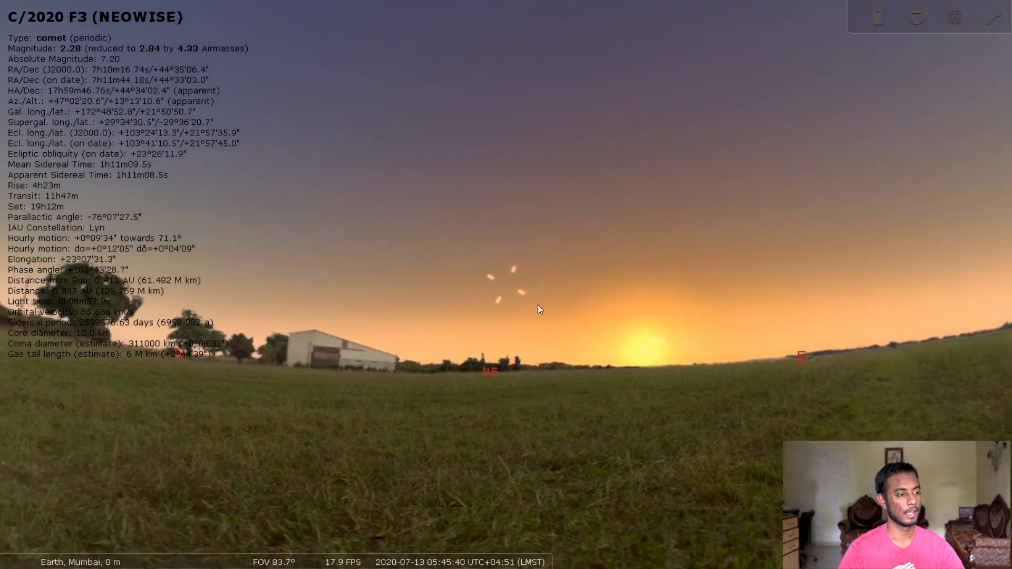
# - Set the simulation time back to 5:03 on 2020-7-13, moving the date and time window below the comet
pyautogui.moveTo(460, 560)
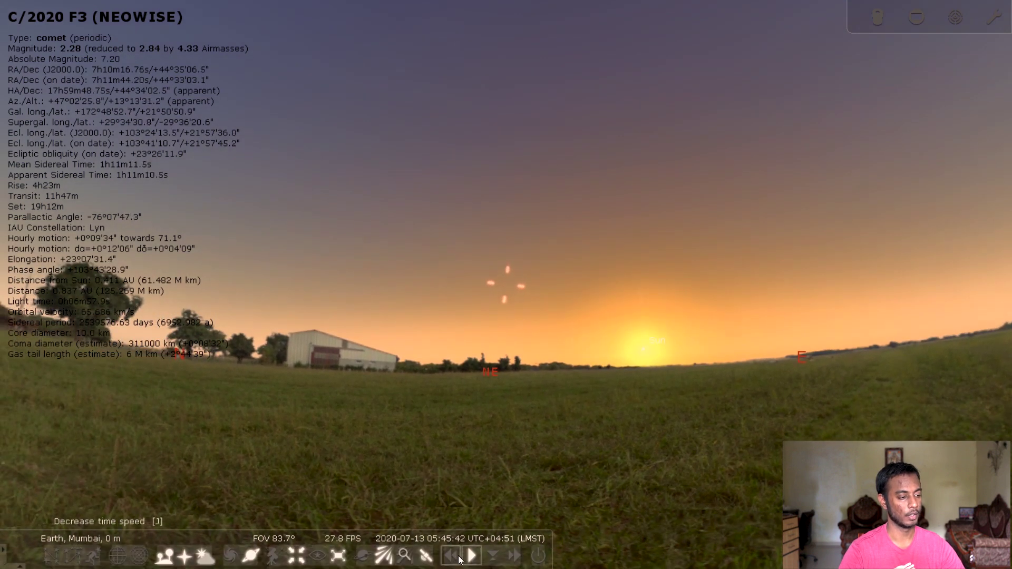
pyautogui.moveTo(3, 494)
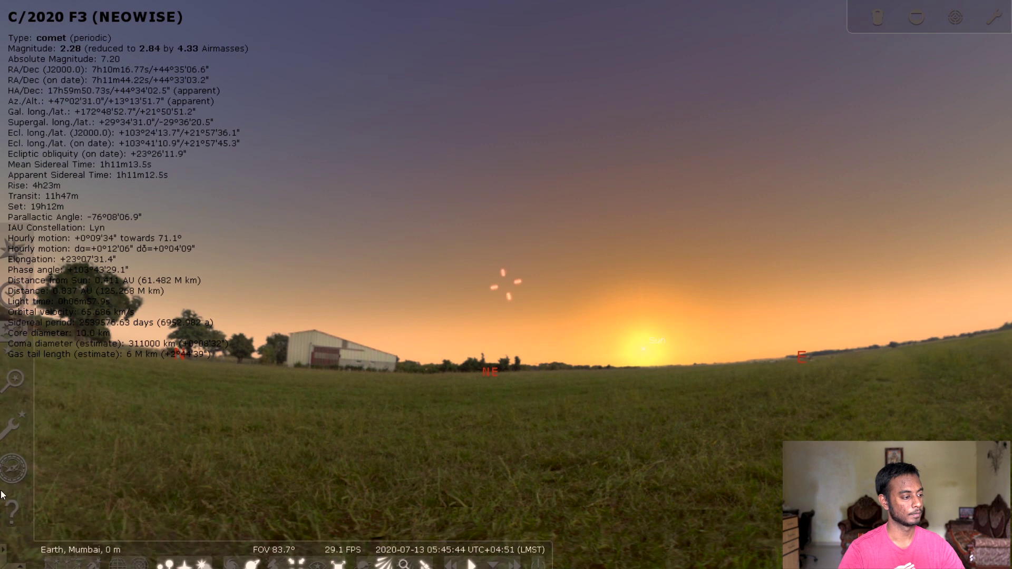
pyautogui.click(21, 296)
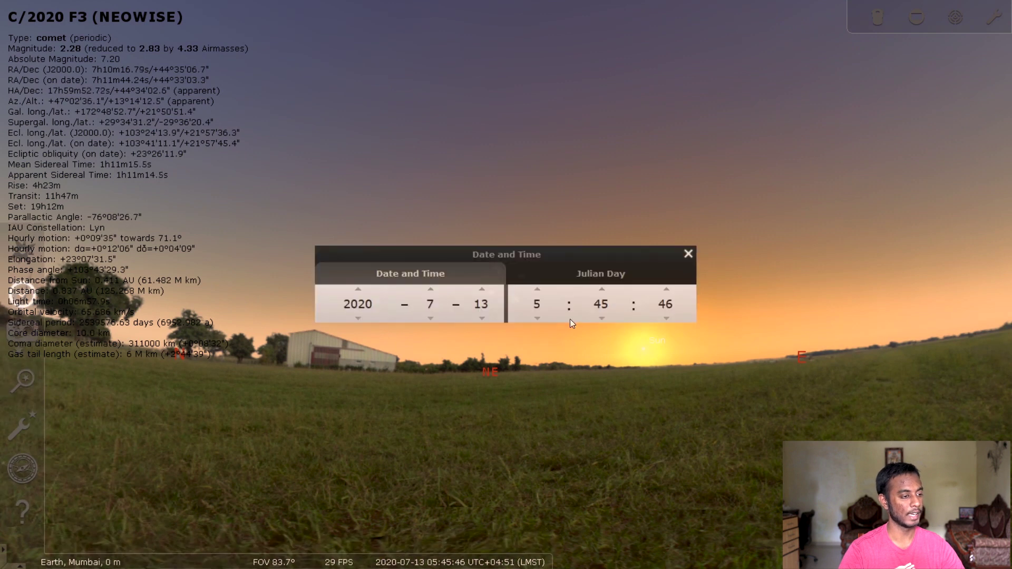
pyautogui.scroll(-5, 599, 313)
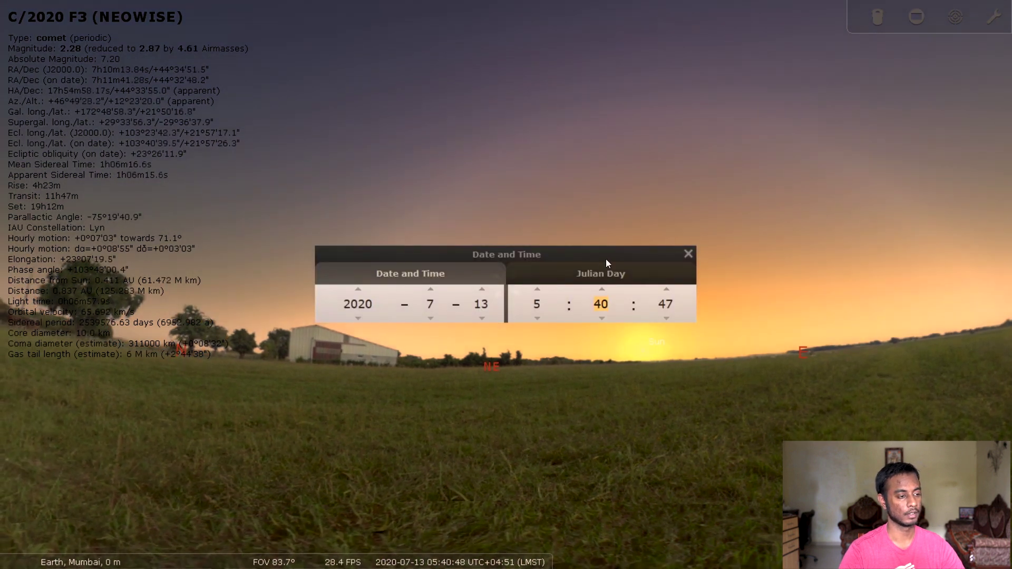
pyautogui.moveTo(606, 263); pyautogui.dragTo(594, 381)
pyautogui.scroll(-20, 591, 437)
pyautogui.scroll(-7, 591, 437)
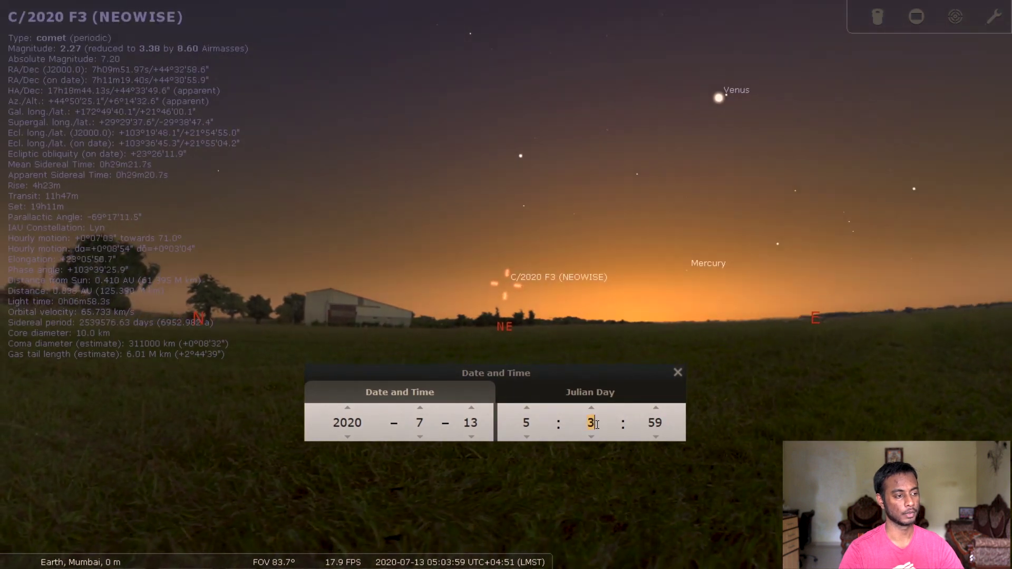
pyautogui.click(678, 372)
# - Examine the comet's position above the northeastern horizon, both close up and in a wide view with Venus and Mercury
pyautogui.scroll(5, 517, 272)
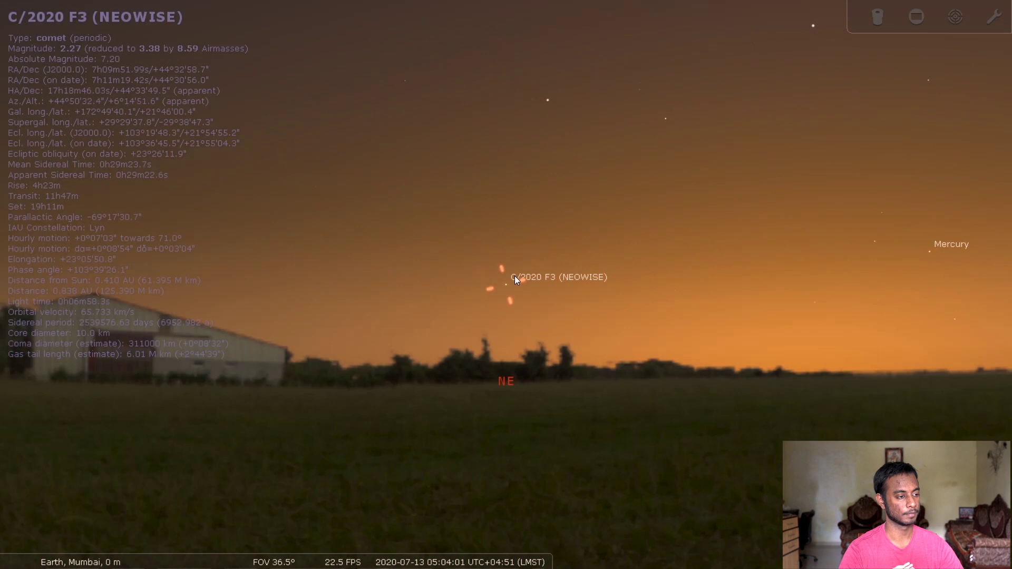
pyautogui.scroll(5, 515, 276)
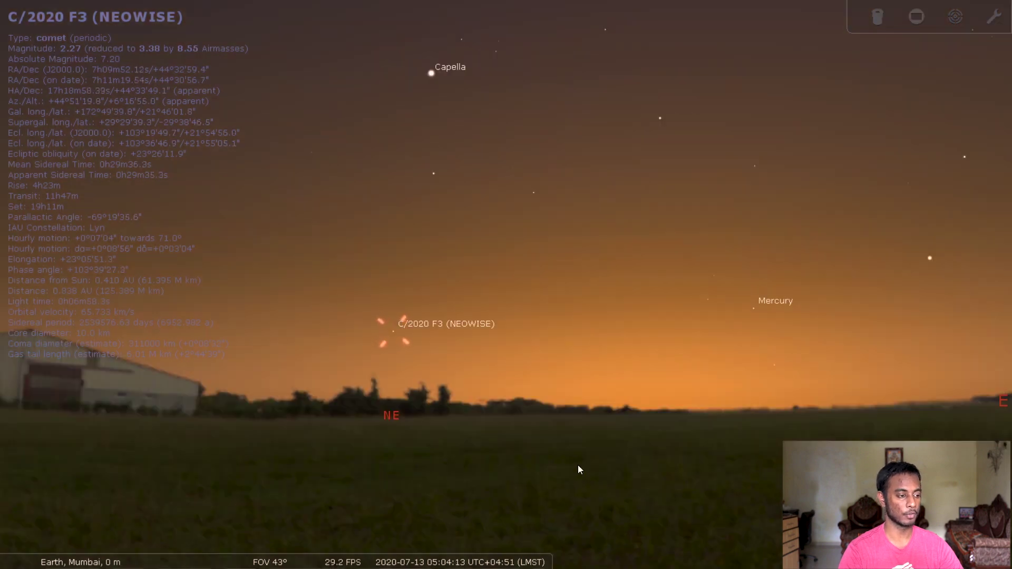
pyautogui.scroll(-2, 527, 453)
pyautogui.scroll(-2, 453, 413)
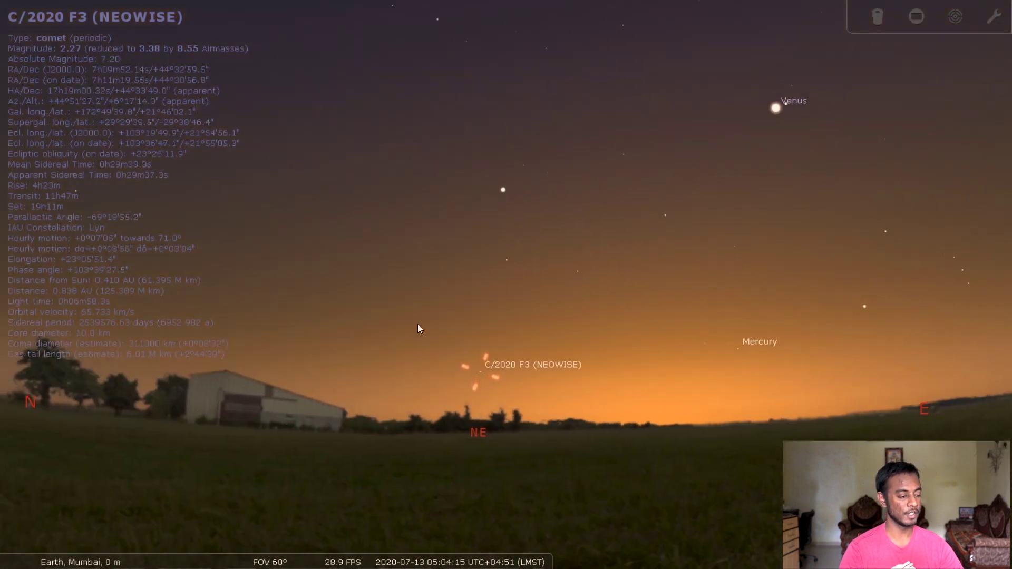
pyautogui.scroll(-2, 435, 447)
pyautogui.scroll(-2, 448, 402)
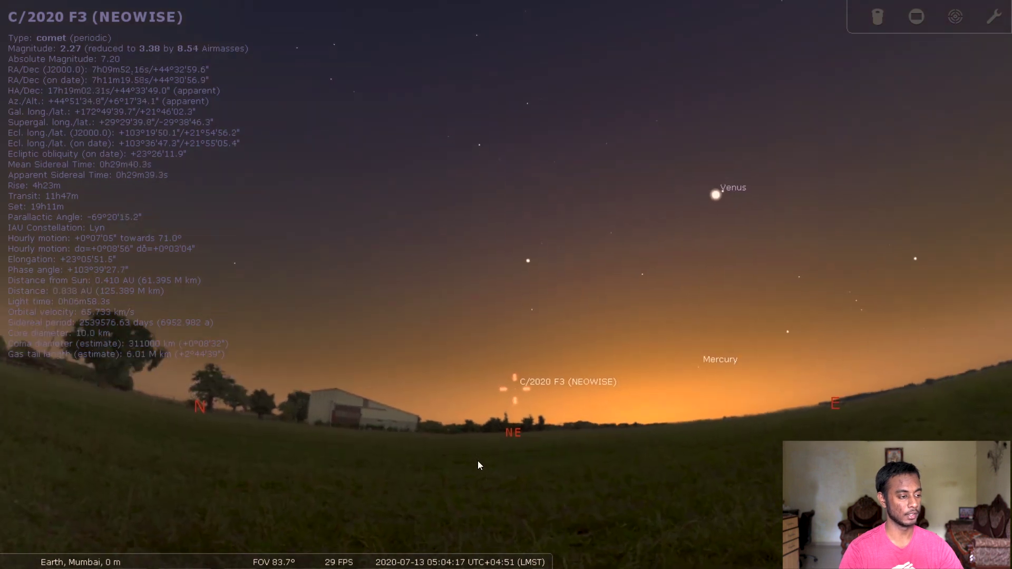
# - Advance the simulation date to 2020-7-16, keeping the early morning time
pyautogui.moveTo(4, 438)
pyautogui.click(24, 296)
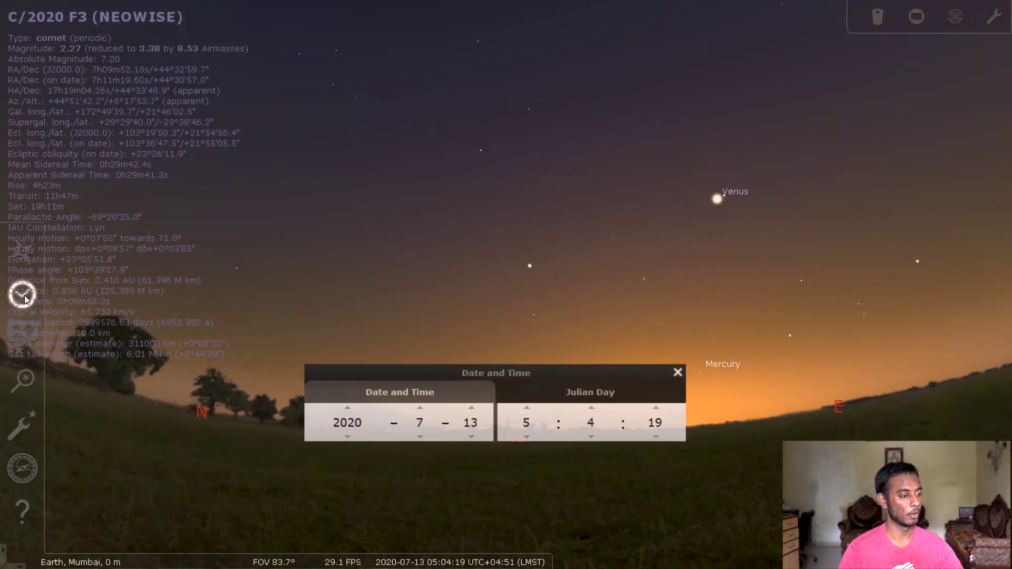
pyautogui.click(471, 438)
pyautogui.click(472, 408)
pyautogui.click(471, 409)
pyautogui.click(472, 409)
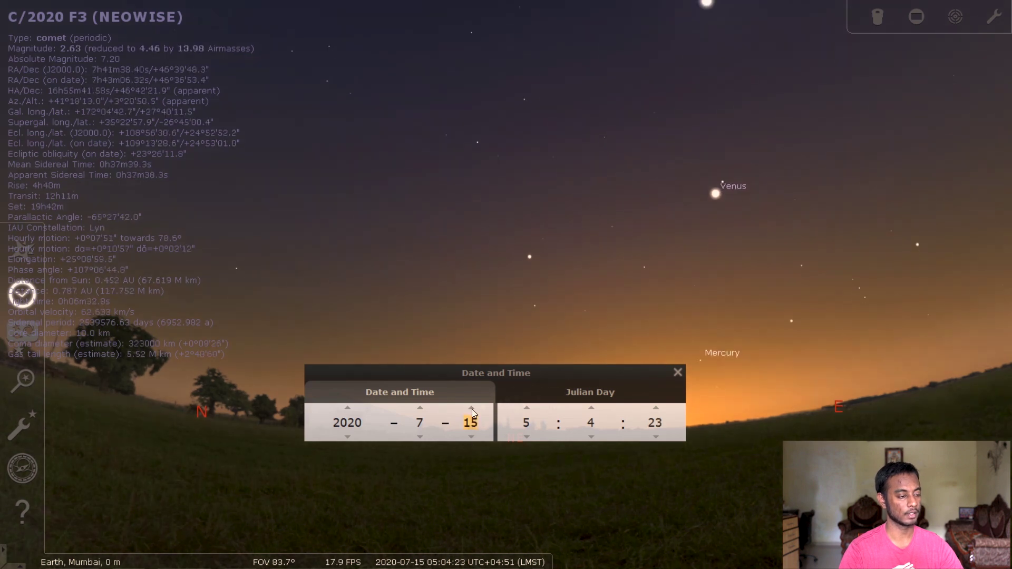
pyautogui.click(472, 408)
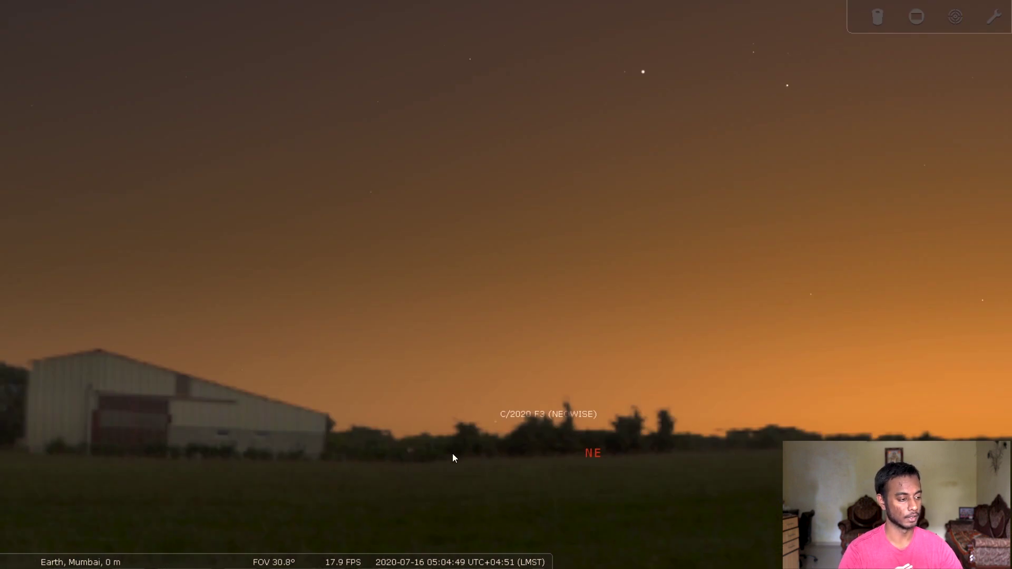
# - Set the simulation time to the 18th hour on 2020-7-16 and close the date and time window
pyautogui.moveTo(28, 316)
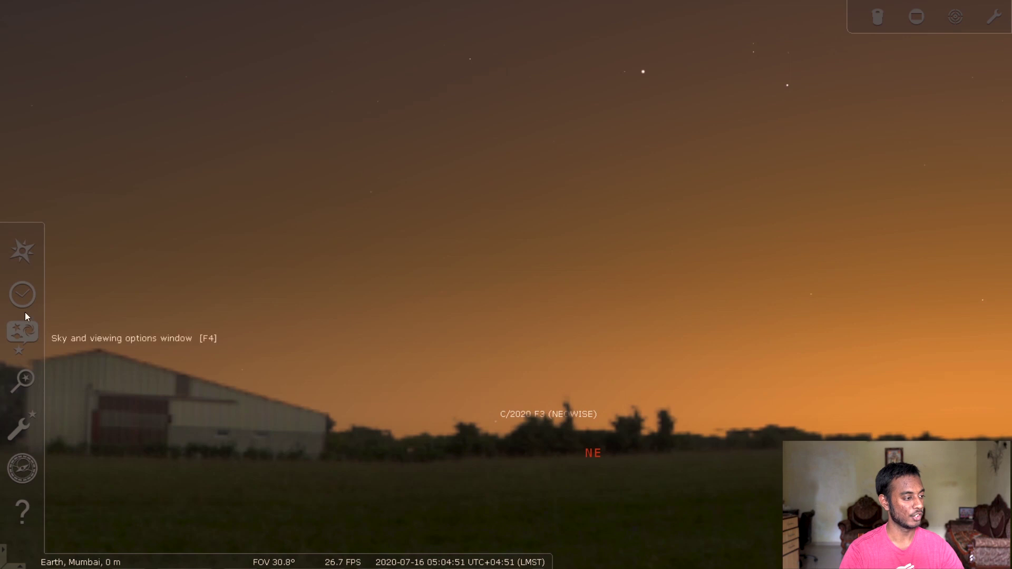
pyautogui.click(22, 296)
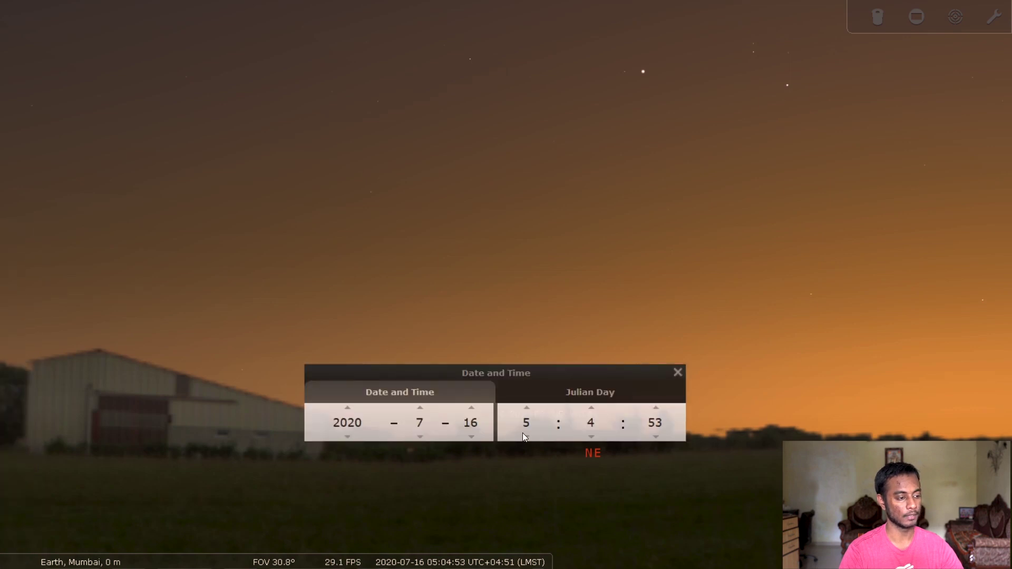
pyautogui.click(526, 407)
pyautogui.click(526, 407)
pyautogui.click(526, 407)
pyautogui.click(526, 407)
pyautogui.click(526, 407)
pyautogui.click(526, 407)
pyautogui.click(526, 407)
pyautogui.click(527, 407)
pyautogui.click(526, 407)
pyautogui.click(526, 407)
pyautogui.click(526, 407)
pyautogui.click(527, 407)
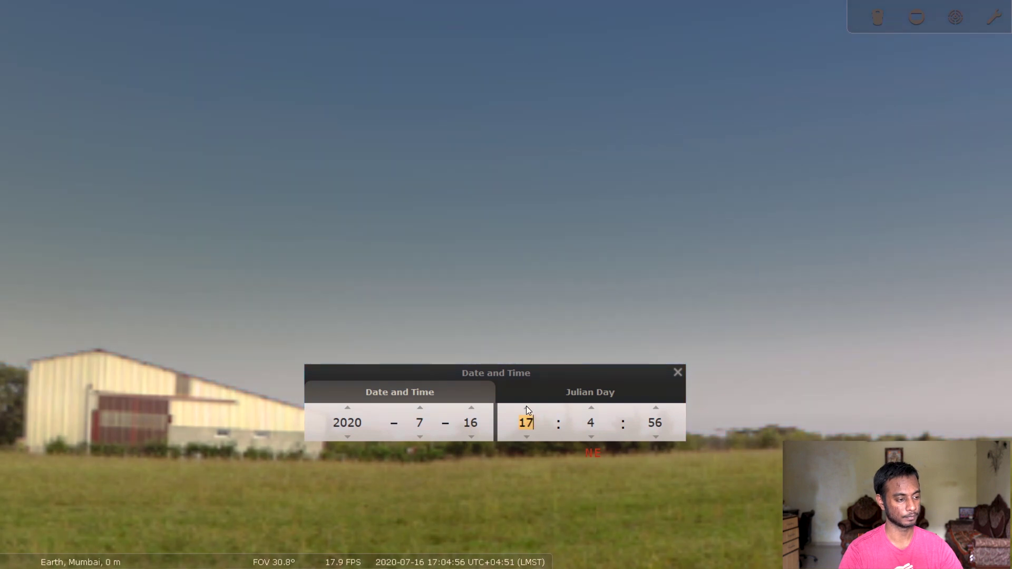
pyautogui.click(526, 407)
pyautogui.click(677, 374)
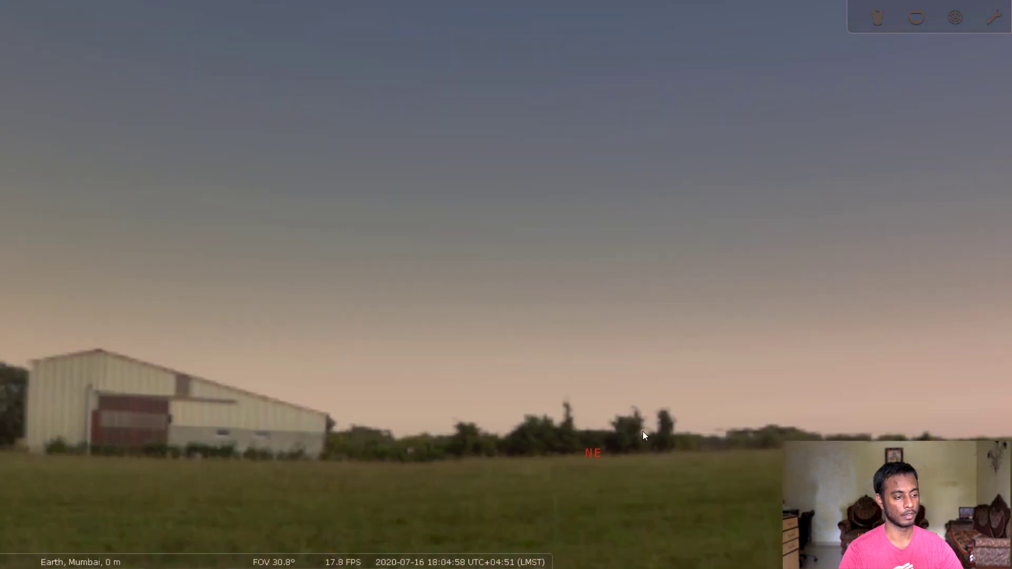
# - Turn the sky view from the northeast to the northwestern horizon and frame it at a moderate field of view
pyautogui.scroll(-8, 643, 431)
pyautogui.moveTo(324, 392); pyautogui.dragTo(520, 403)
pyautogui.scroll(5, 456, 389)
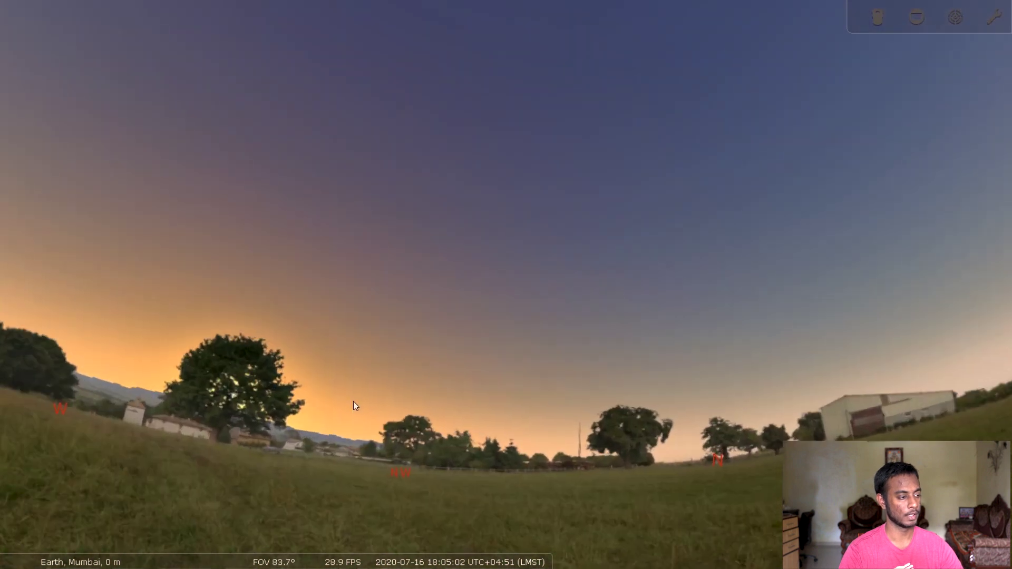
pyautogui.moveTo(377, 456); pyautogui.dragTo(568, 437)
pyautogui.moveTo(710, 453)
pyautogui.mouseDown()
pyautogui.moveTo(588, 425)
pyautogui.moveTo(508, 445)
pyautogui.moveTo(494, 459)
pyautogui.mouseUp()
# - Set the simulation hour to 19 and move the date and time window clear of the comet
pyautogui.moveTo(22, 338)
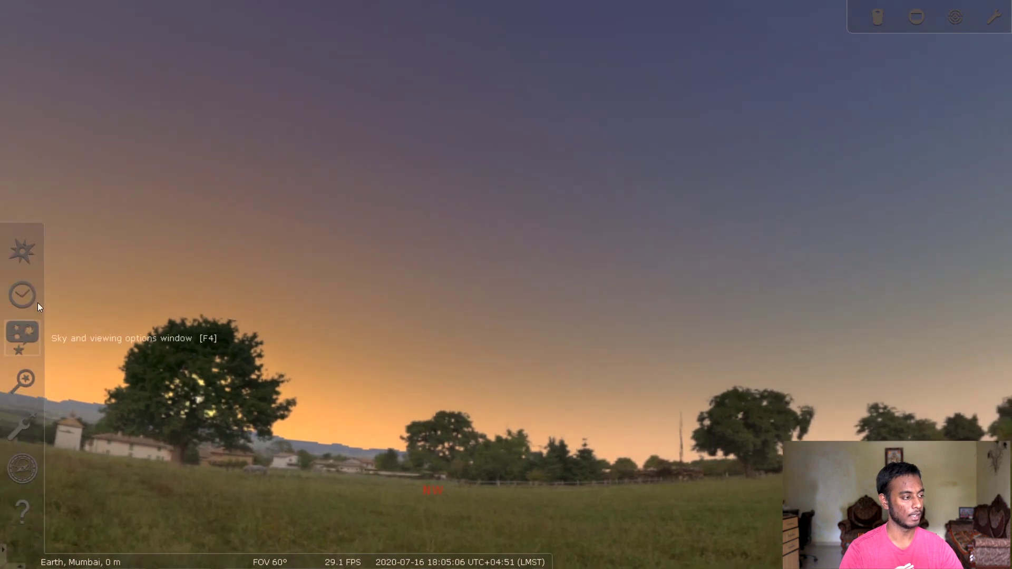
pyautogui.click(23, 296)
pyautogui.click(527, 407)
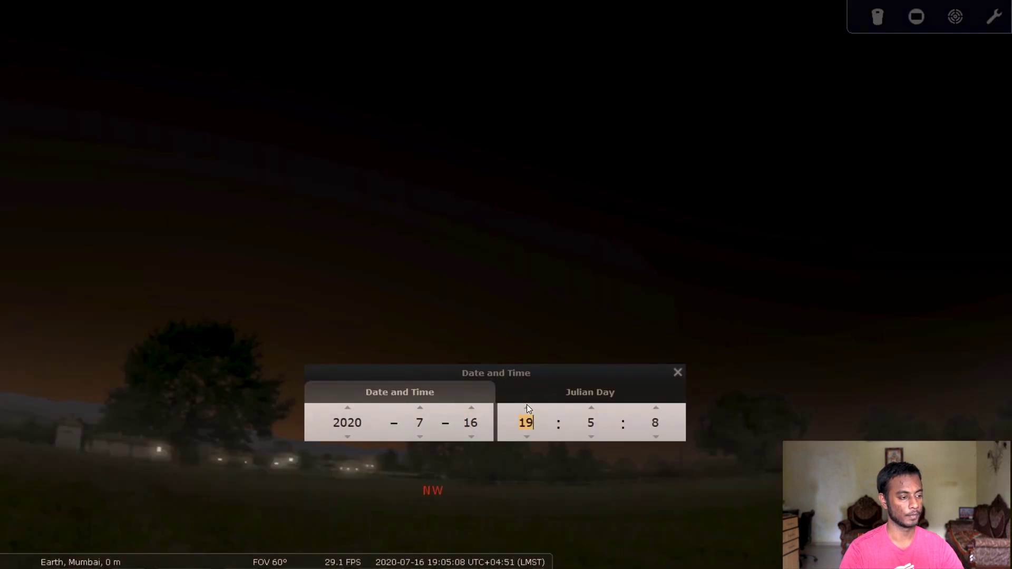
pyautogui.moveTo(565, 373); pyautogui.dragTo(825, 242)
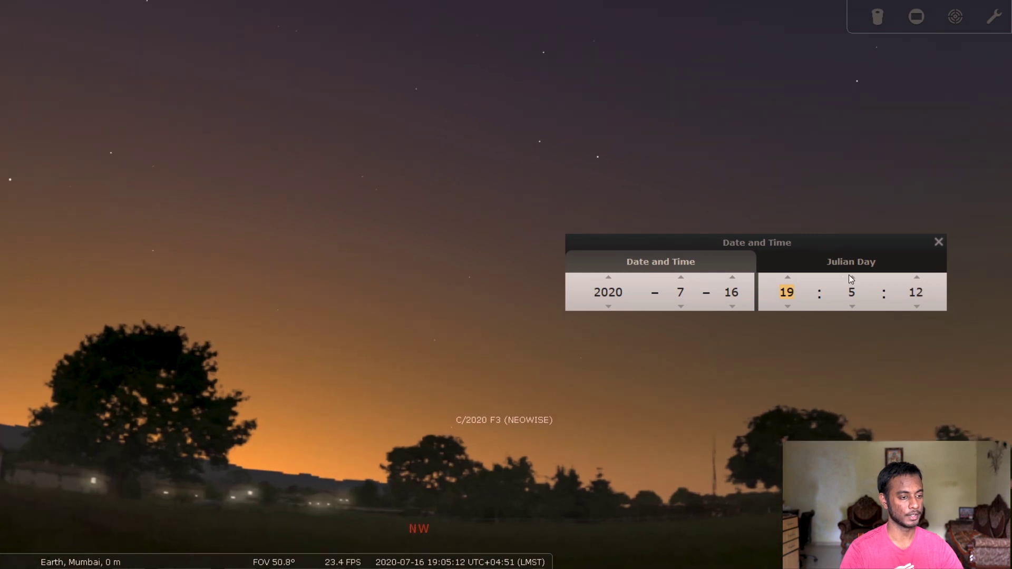
# - Compare the northwestern sky at hours 20 and 18, returning the simulation hour to 19
pyautogui.click(789, 279)
pyautogui.click(788, 307)
pyautogui.click(788, 307)
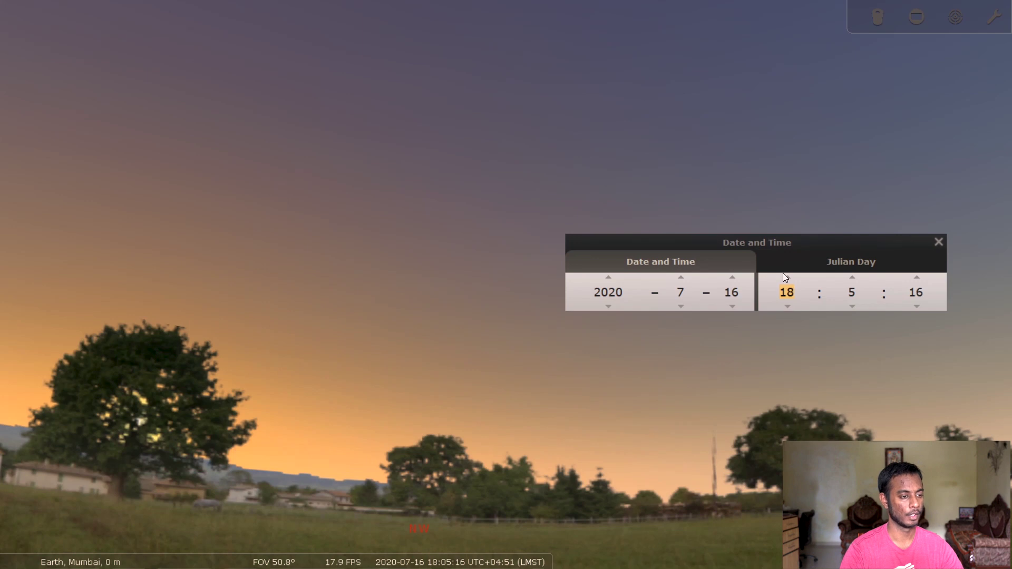
pyautogui.click(787, 278)
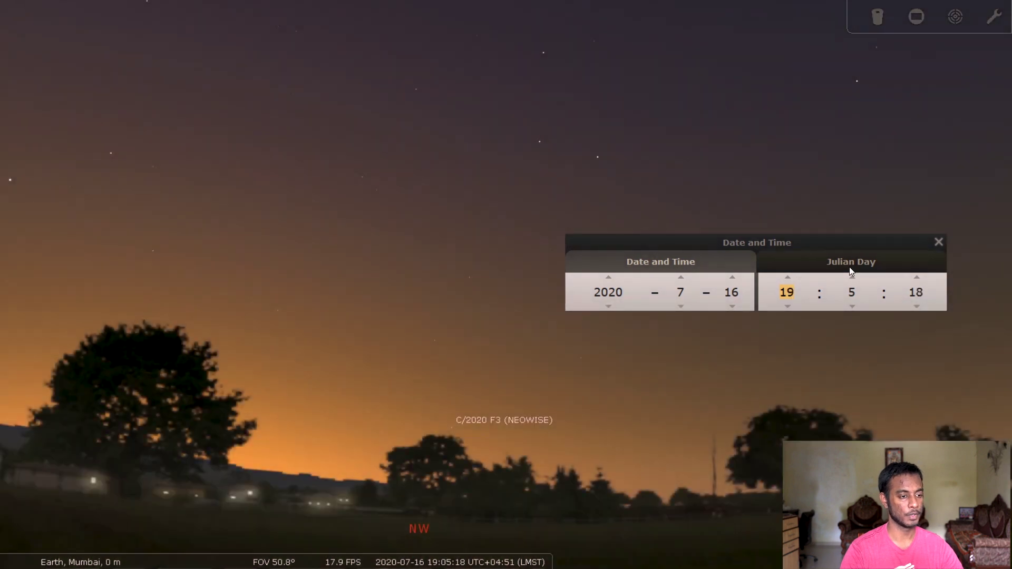
# - Step the minutes backward and forward to watch the comet's height change, ending at 19:06
pyautogui.click(851, 308)
pyautogui.click(851, 307)
pyautogui.click(851, 308)
pyautogui.click(850, 307)
pyautogui.click(850, 307)
pyautogui.click(850, 308)
pyautogui.click(851, 307)
pyautogui.click(850, 307)
pyautogui.click(850, 307)
pyautogui.click(850, 307)
pyautogui.click(851, 307)
pyautogui.click(851, 307)
pyautogui.click(851, 307)
pyautogui.click(855, 278)
pyautogui.click(855, 277)
pyautogui.click(856, 278)
pyautogui.click(855, 277)
pyautogui.click(855, 277)
pyautogui.click(855, 277)
pyautogui.click(855, 277)
pyautogui.click(855, 278)
pyautogui.click(855, 277)
pyautogui.click(855, 277)
pyautogui.click(855, 278)
pyautogui.click(855, 277)
pyautogui.click(855, 278)
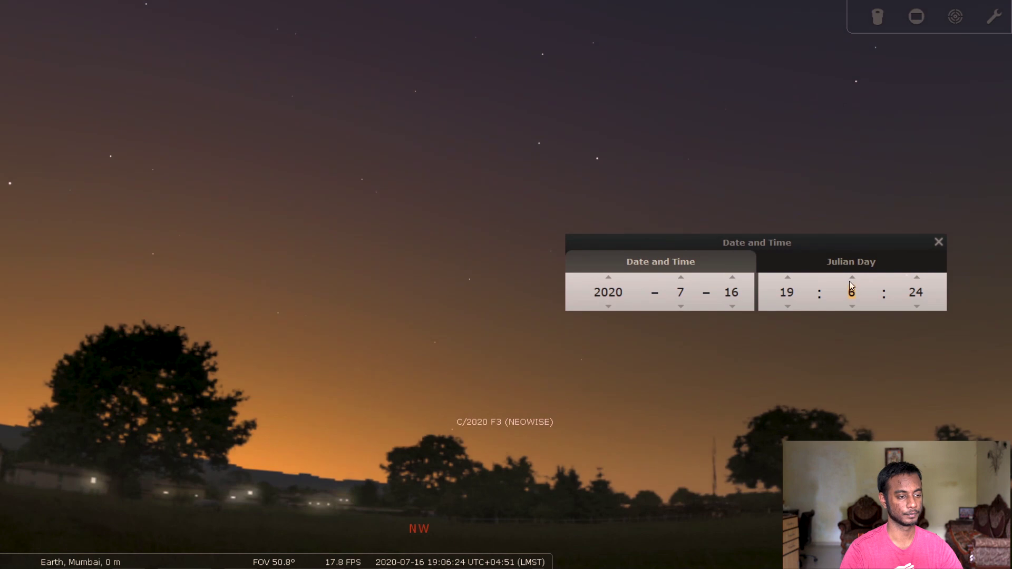
# - Advance the simulation date to 2020-7-20, keeping the evening time
pyautogui.click(735, 304)
pyautogui.click(735, 276)
pyautogui.click(735, 276)
pyautogui.click(735, 276)
pyautogui.click(735, 276)
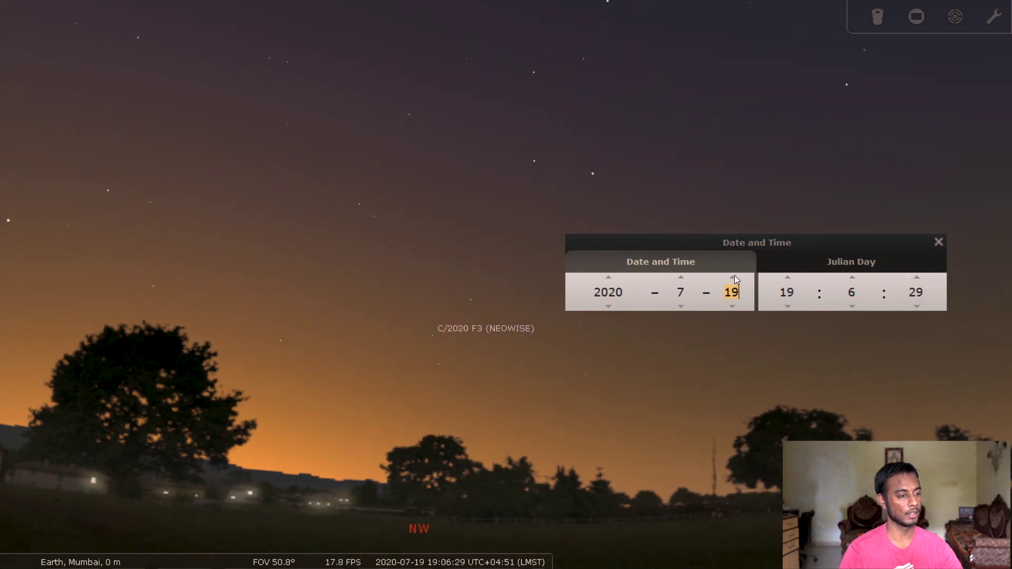
pyautogui.click(735, 276)
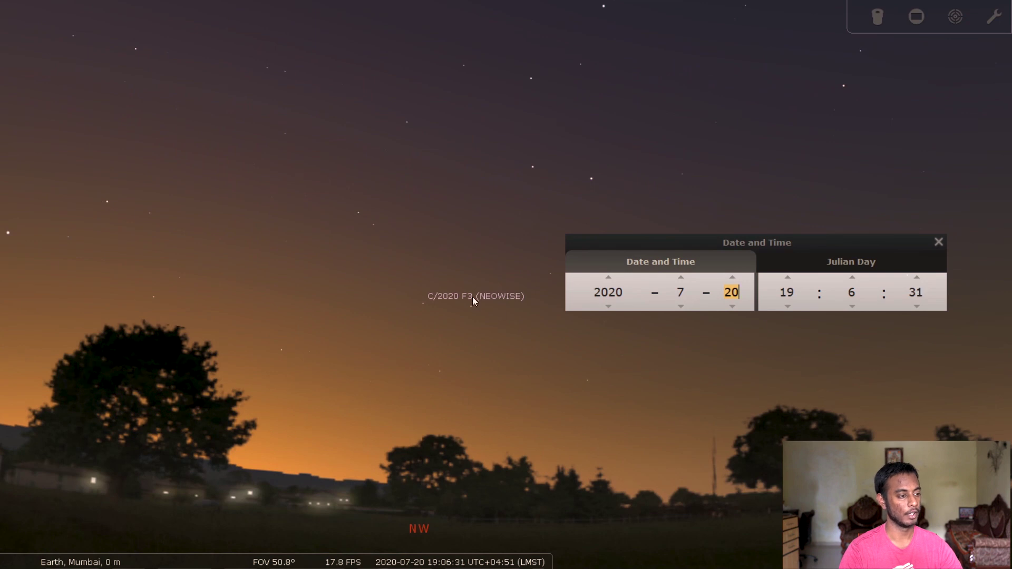
# - Compare the comet's evening position on 2020-7-20 at hours 20 and 18, returning the hour to 19
pyautogui.click(788, 278)
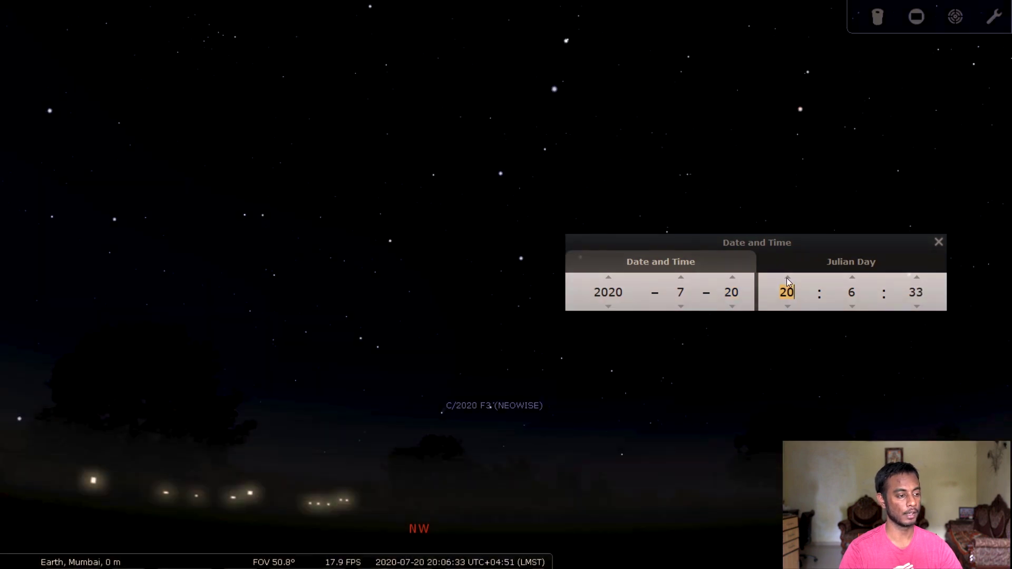
pyautogui.click(789, 308)
pyautogui.click(789, 308)
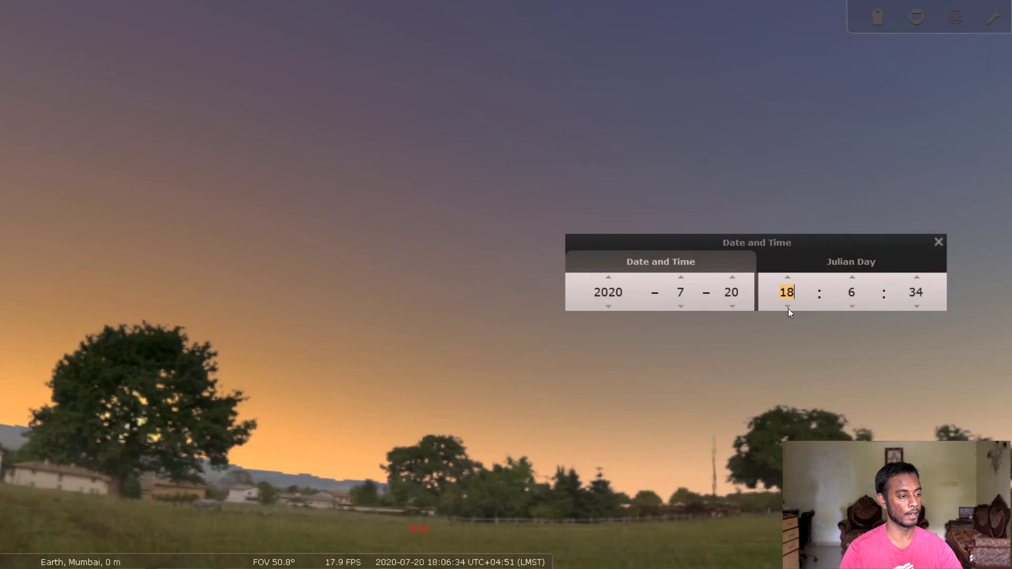
pyautogui.click(786, 276)
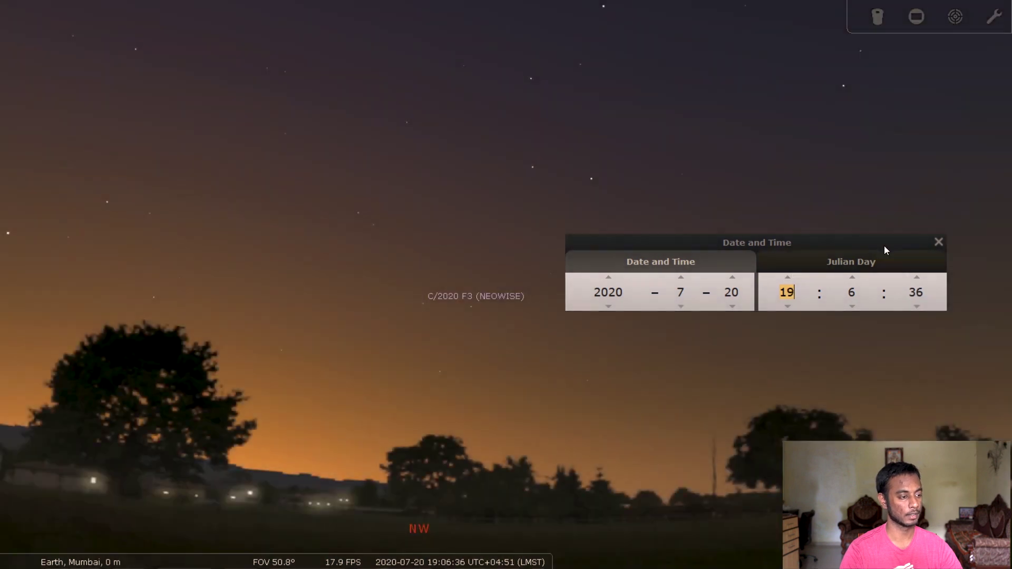
# - Close the date and time window and select comet C/2020 F3 (NEOWISE) to show its information
pyautogui.click(939, 242)
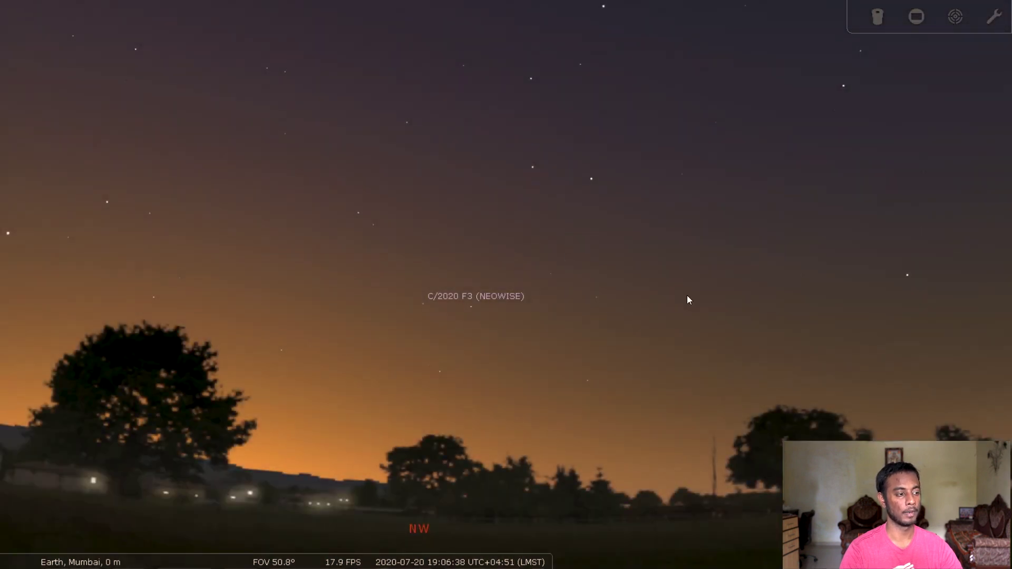
pyautogui.click(427, 303)
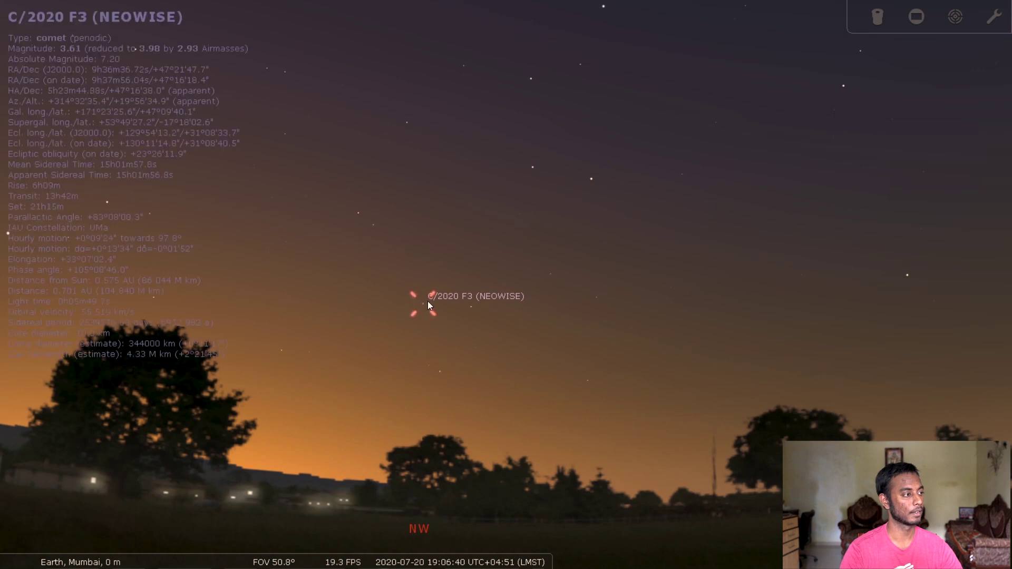